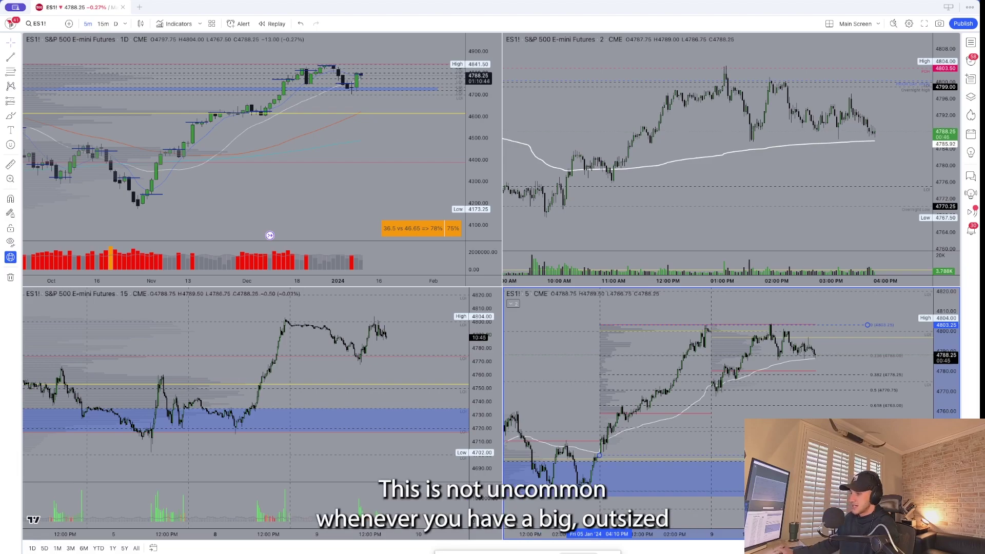
Scroll through the 15-minute ES1! chart, then select the bottom-right 5-minute ES1! pane.
click(273, 361)
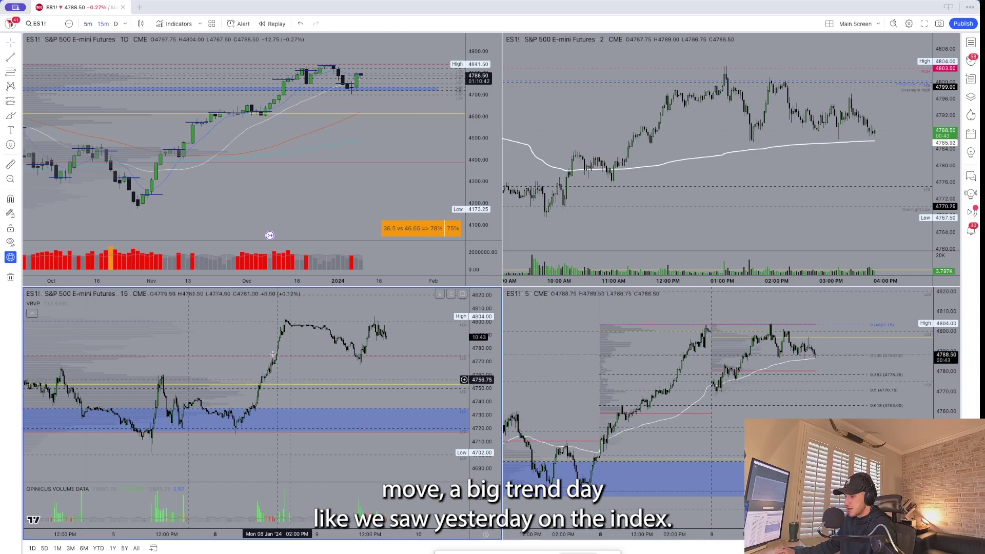
scroll(274, 361, up, 2)
scroll(273, 359, down, 3)
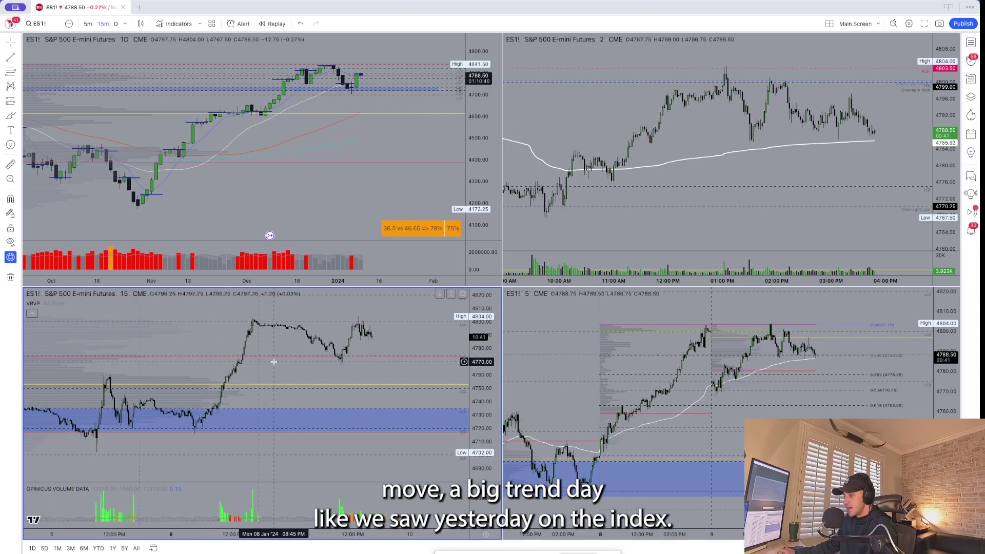
scroll(262, 380, down, 1)
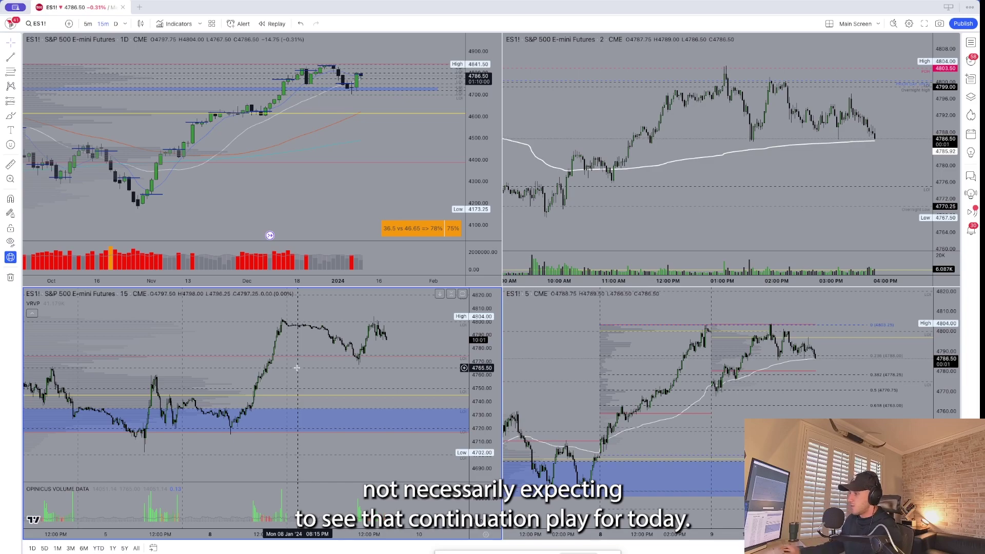
click(564, 362)
key(alt+Return)
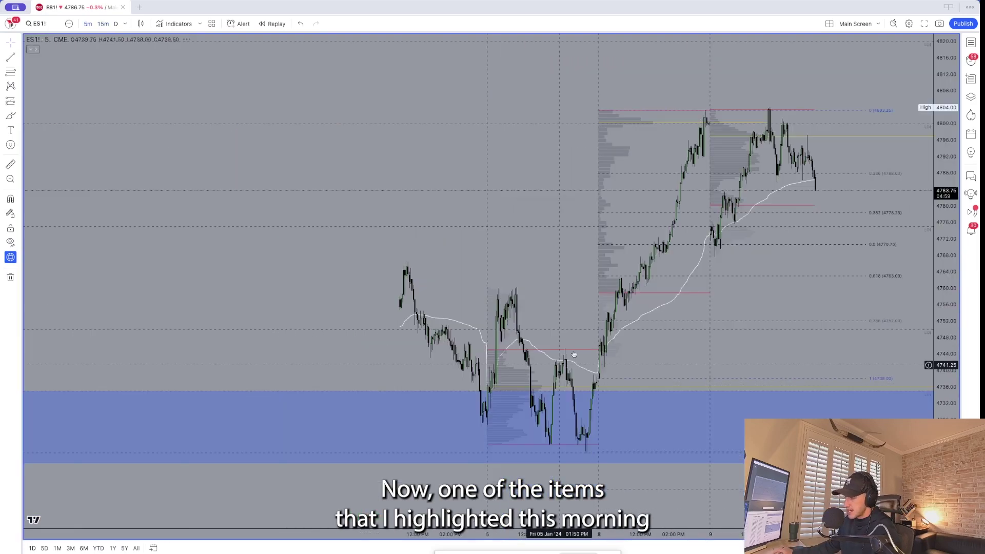
scroll(564, 362, down, 3)
scroll(611, 273, up, 5)
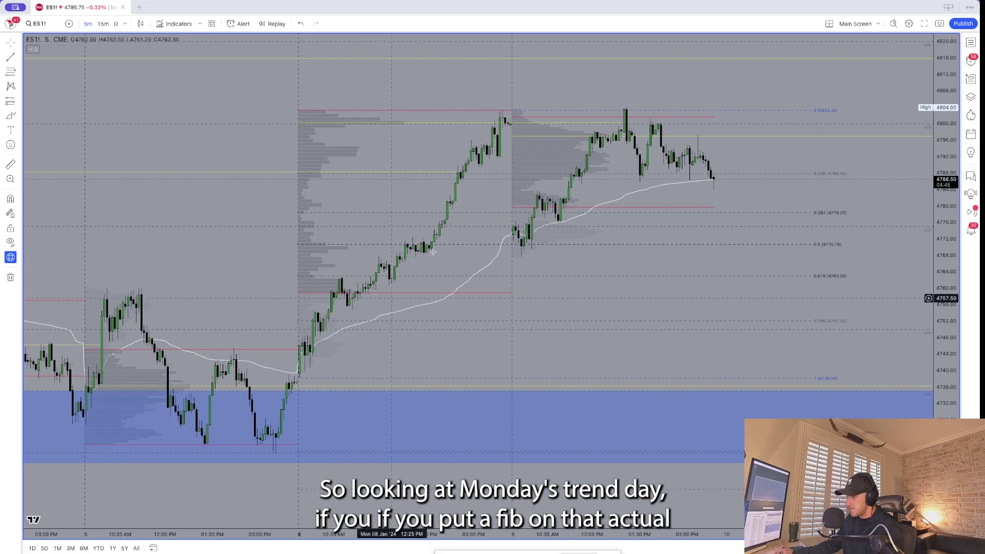
drag(530, 132, 540, 134)
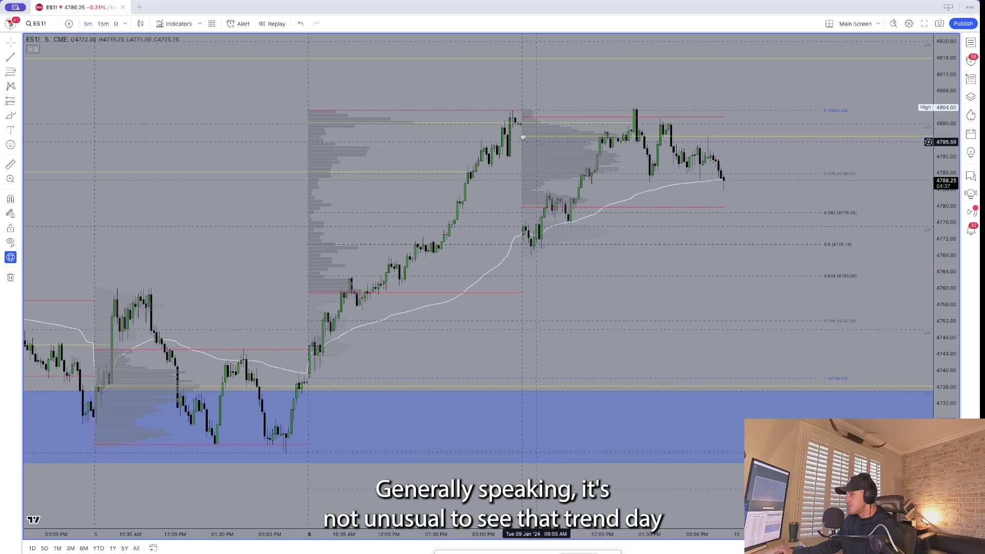
drag(557, 293, 587, 239)
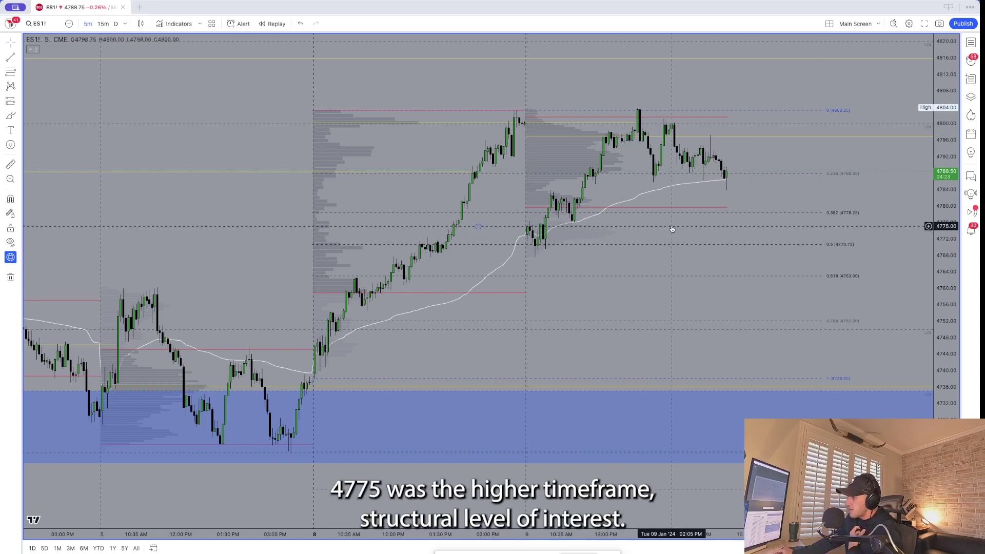
Pan the ES1! 5-minute chart around the January 9 session, then restore the four-chart layout.
scroll(672, 229, right, 1)
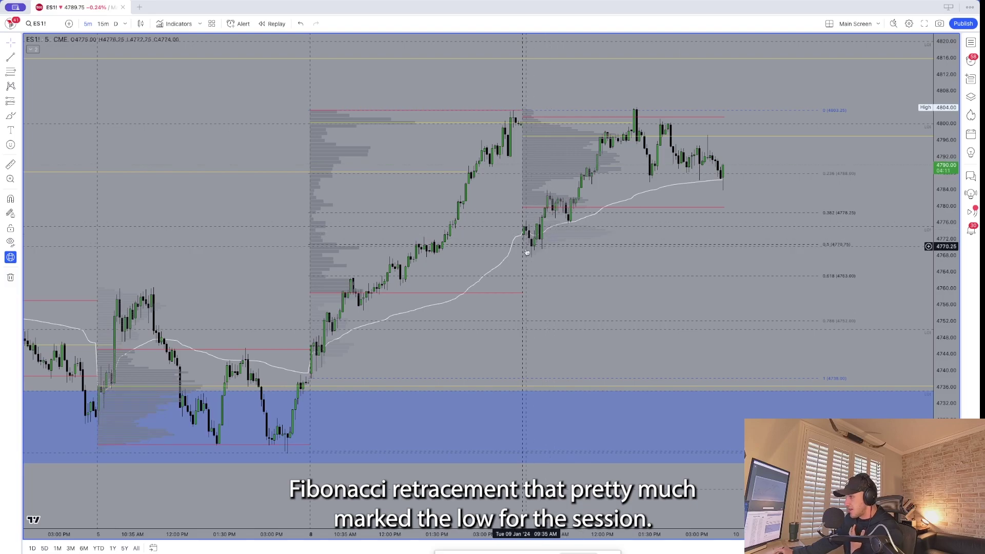
scroll(593, 241, left, 3)
scroll(595, 242, right, 3)
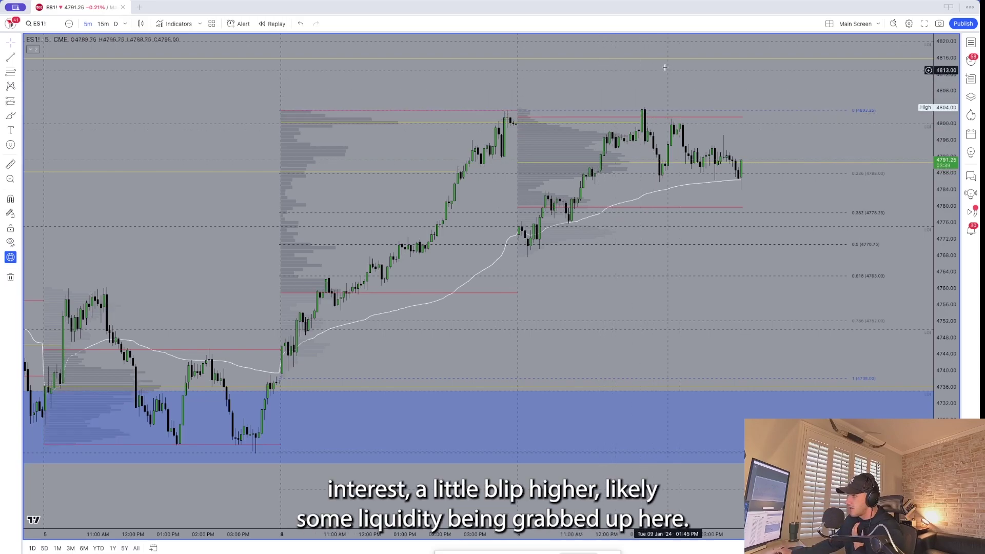
scroll(664, 104, down, 2)
scroll(664, 103, down, 2)
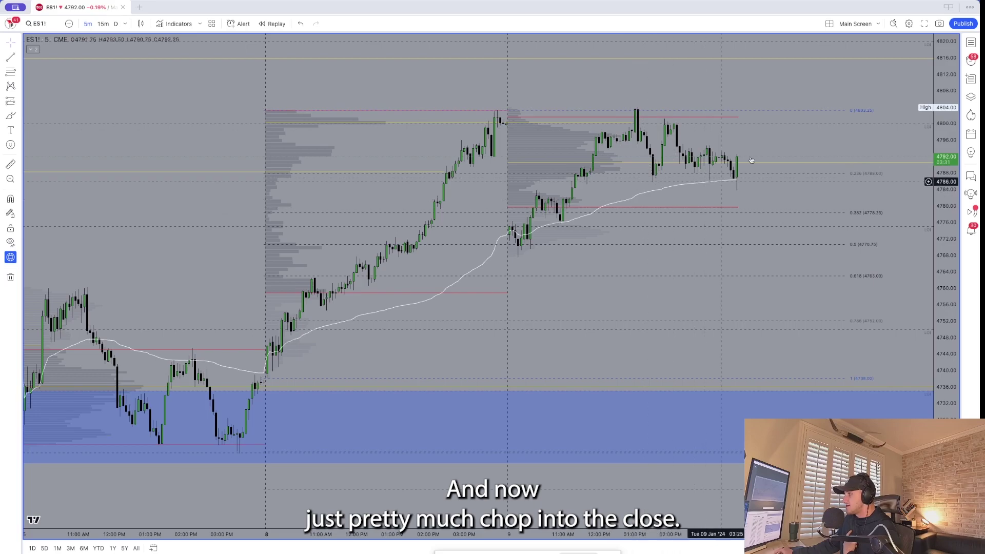
scroll(861, 154, down, 1)
scroll(860, 154, right, 2)
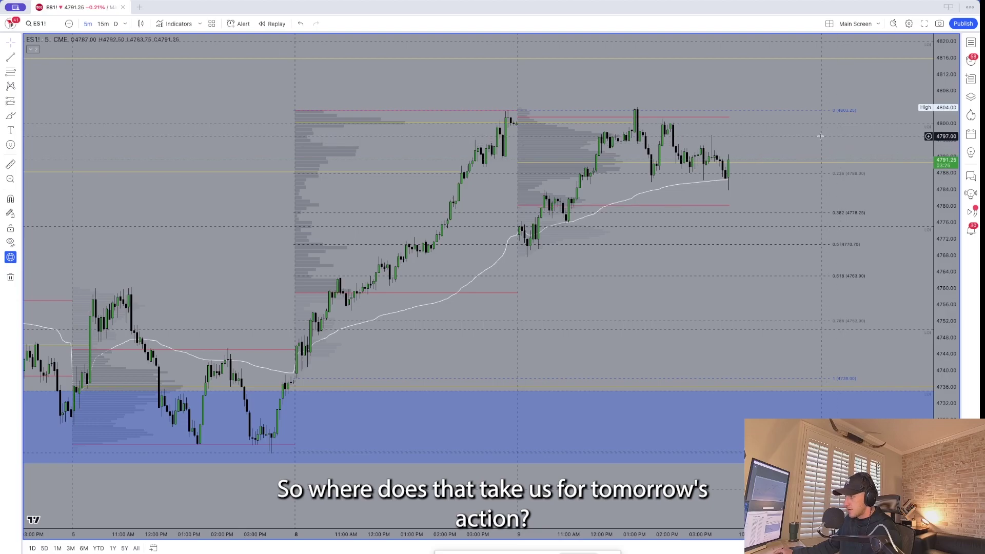
key(alt+Return)
Maximize the ES1! daily chart and adjust its time range.
click(468, 152)
key(alt+Return)
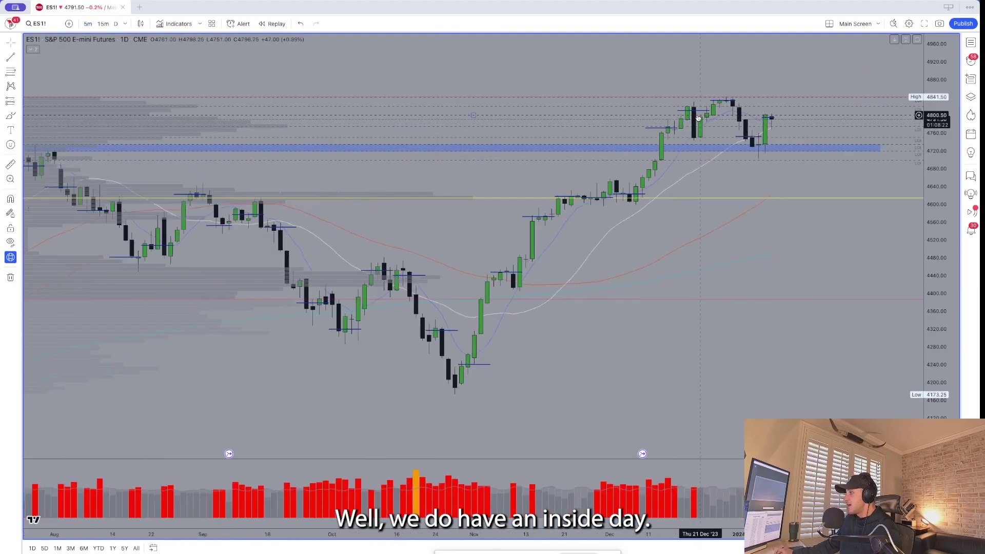
scroll(668, 117, right, 4)
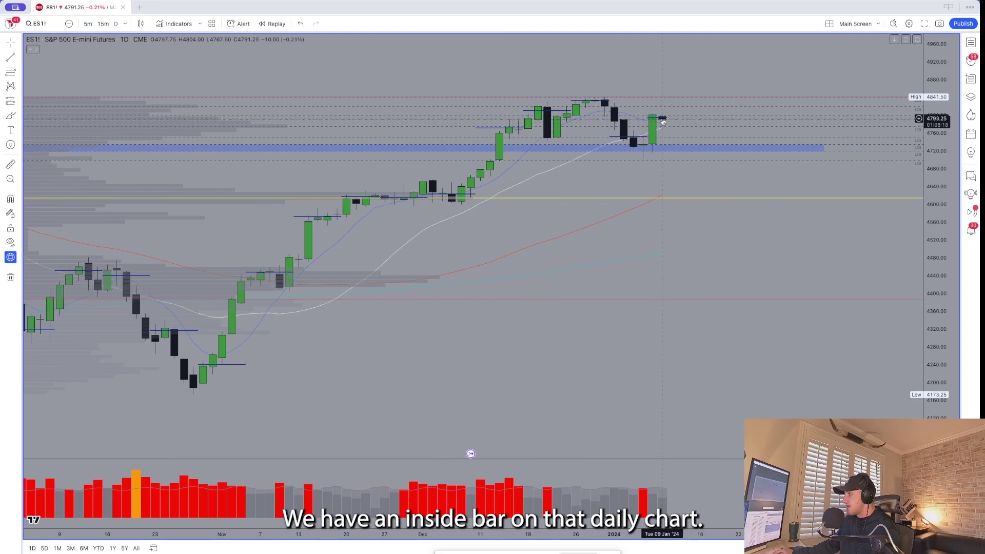
scroll(668, 117, down, 5)
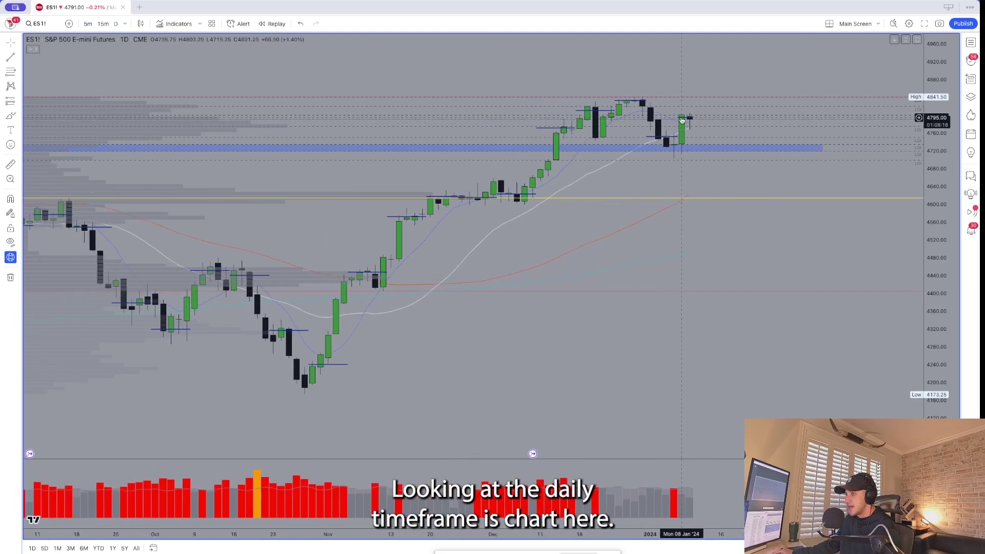
scroll(682, 120, up, 3)
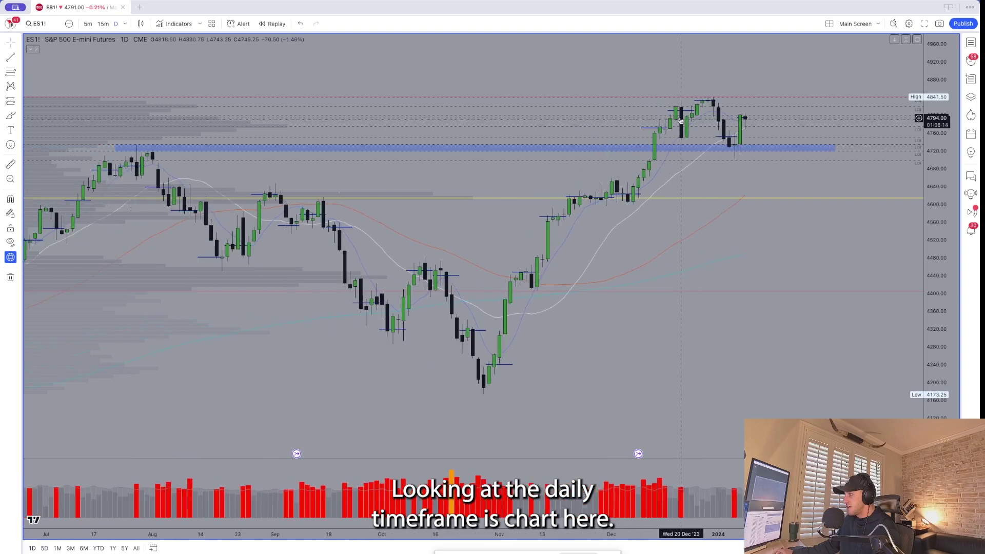
scroll(680, 123, down, 4)
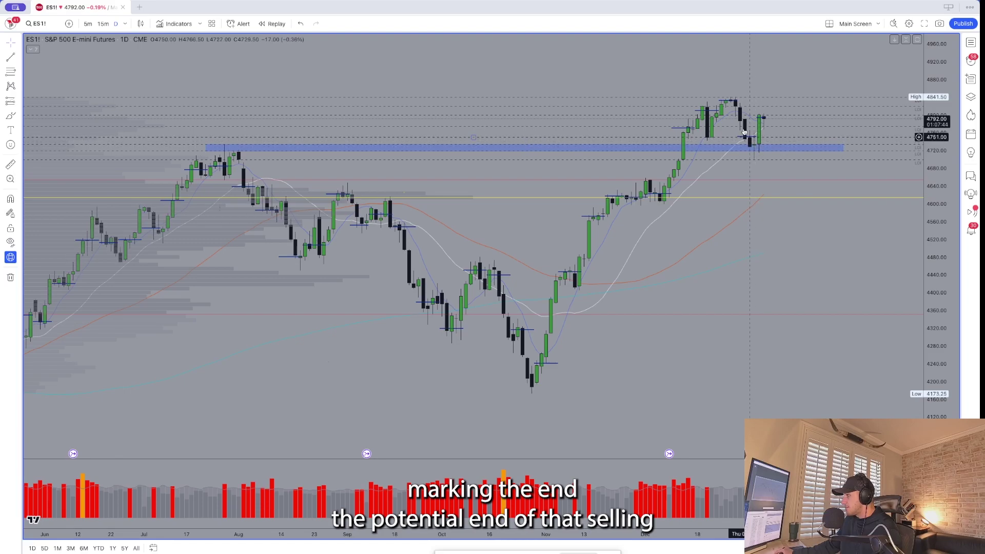
Select and deselect the blue zone rectangle, then return to the four-chart grid.
click(762, 147)
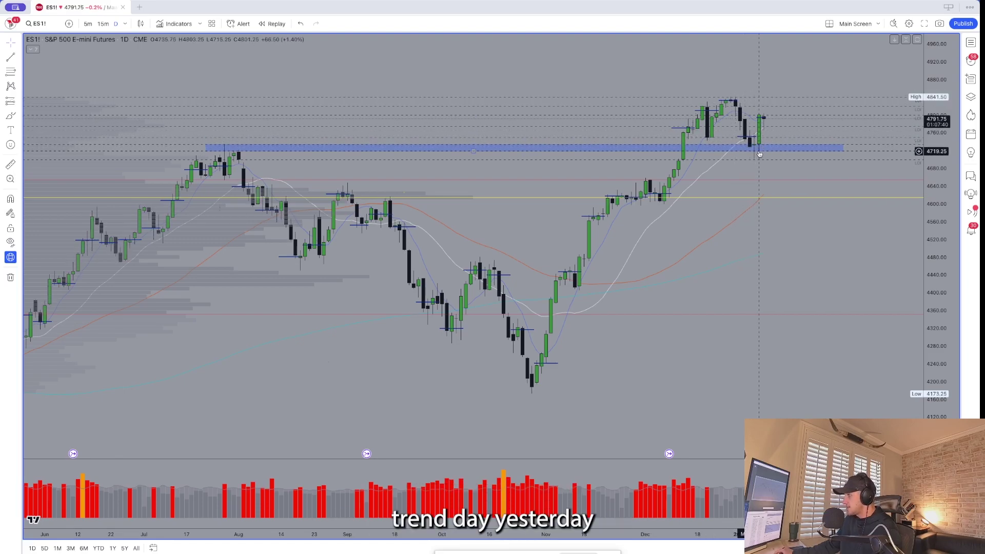
click(761, 156)
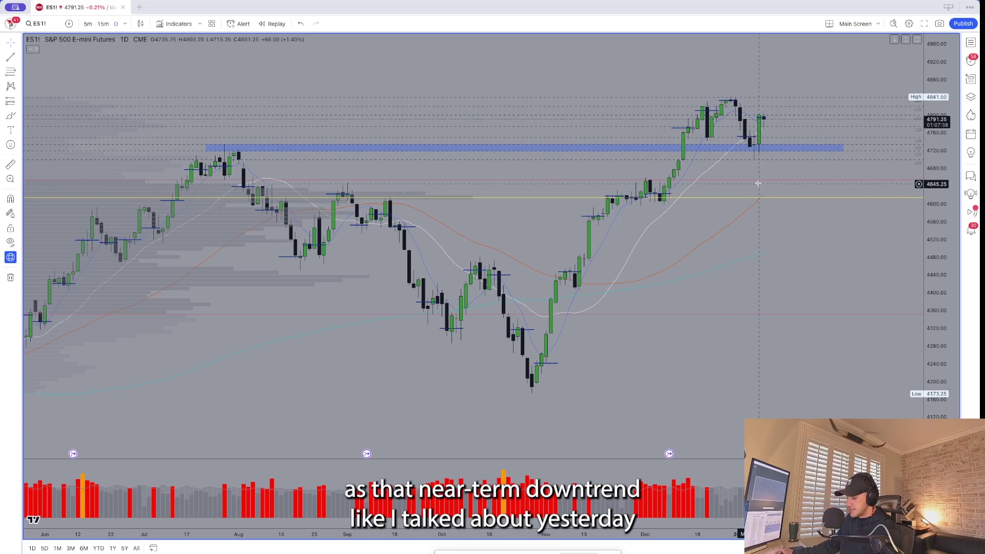
key(alt+Return)
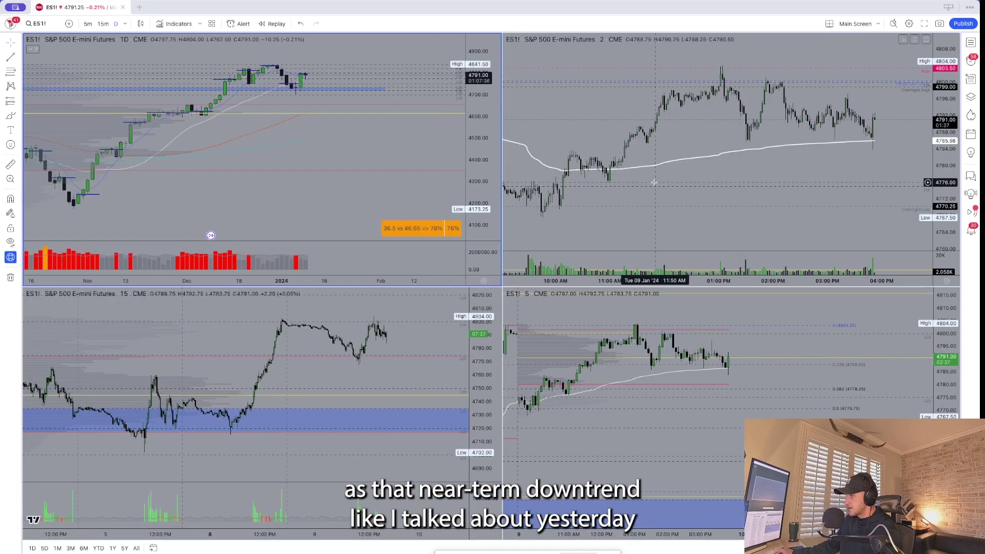
click(386, 379)
key(alt+Return)
scroll(400, 370, down, 2)
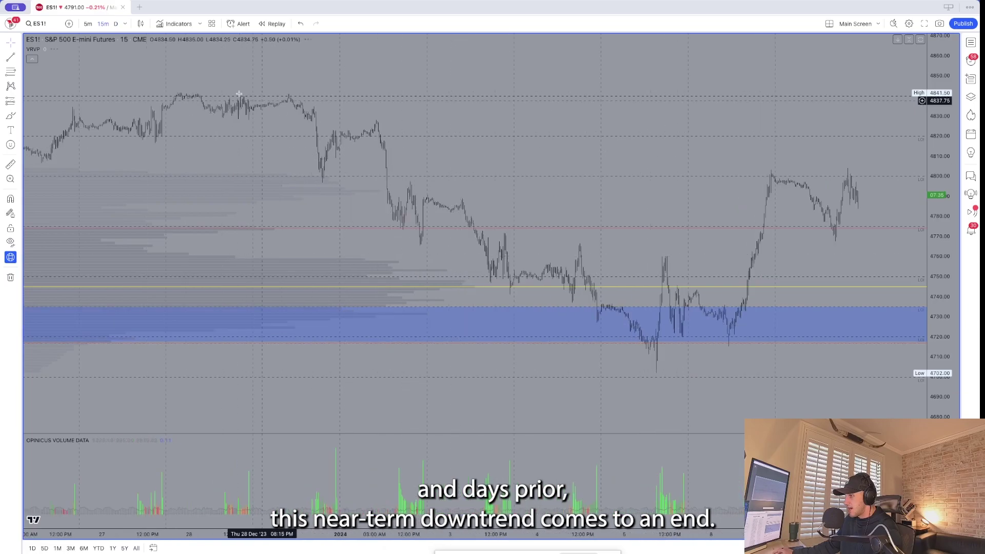
scroll(662, 241, up, 3)
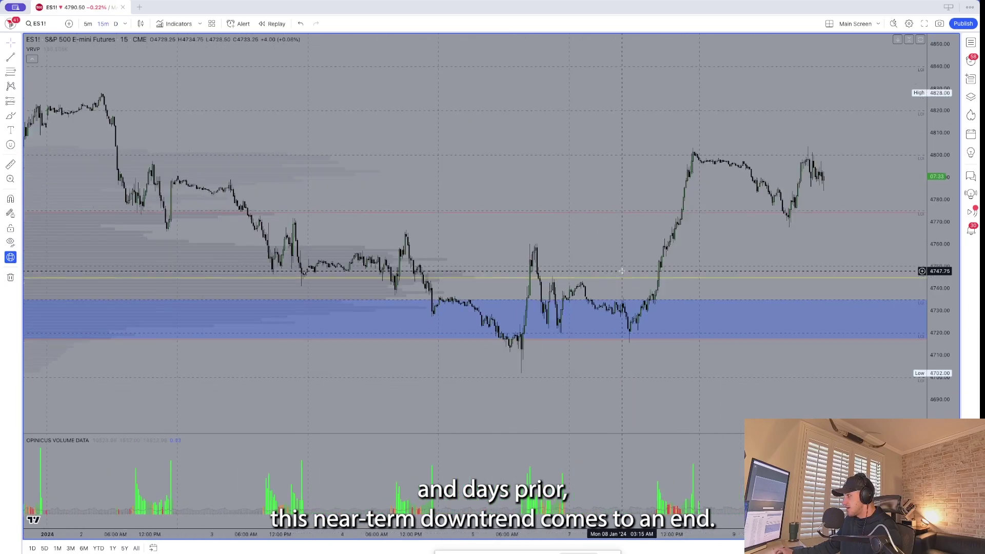
key(alt+Return)
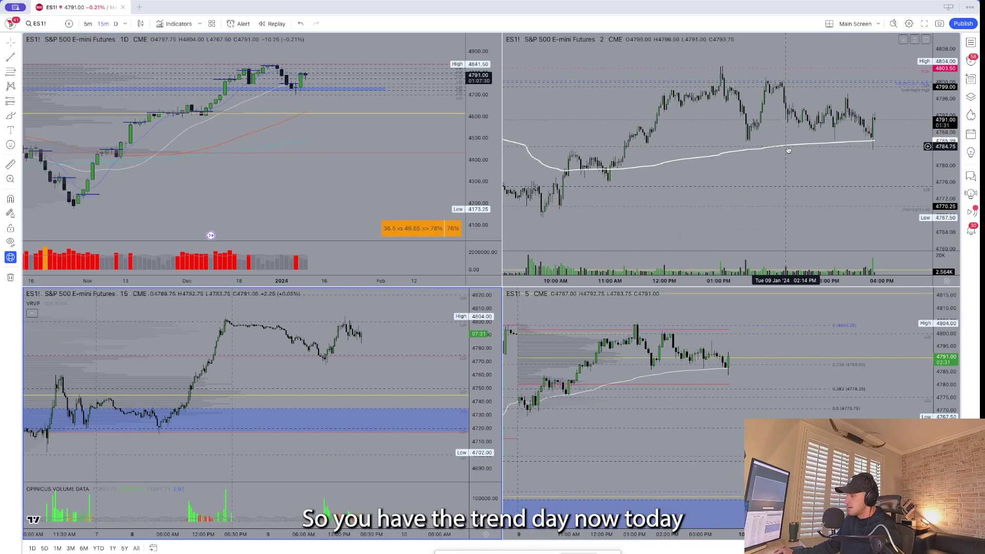
Maximize the top-left ES1! daily pane and zoom to the January rebound off the blue 4720s zone.
click(385, 244)
key(alt+Return)
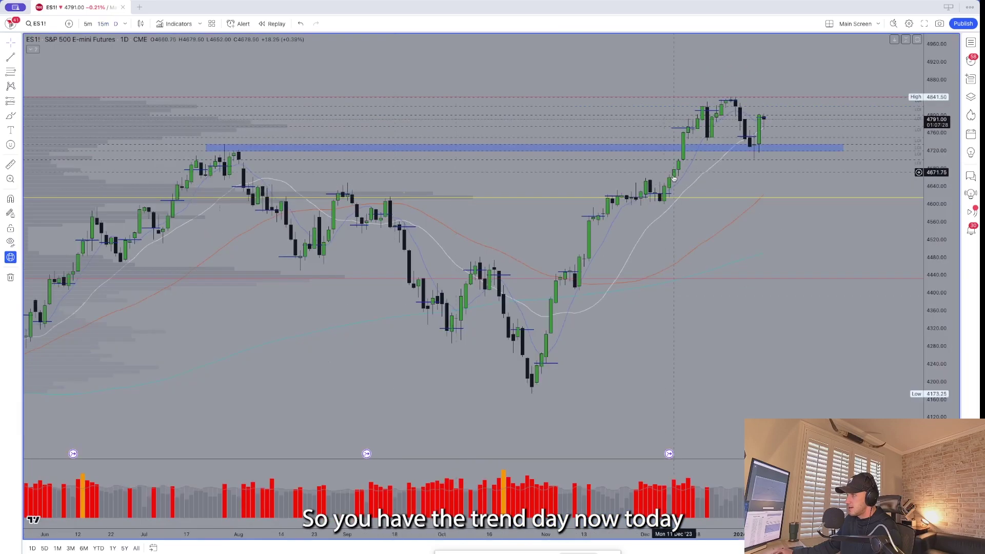
scroll(673, 178, down, 1)
scroll(673, 178, up, 1)
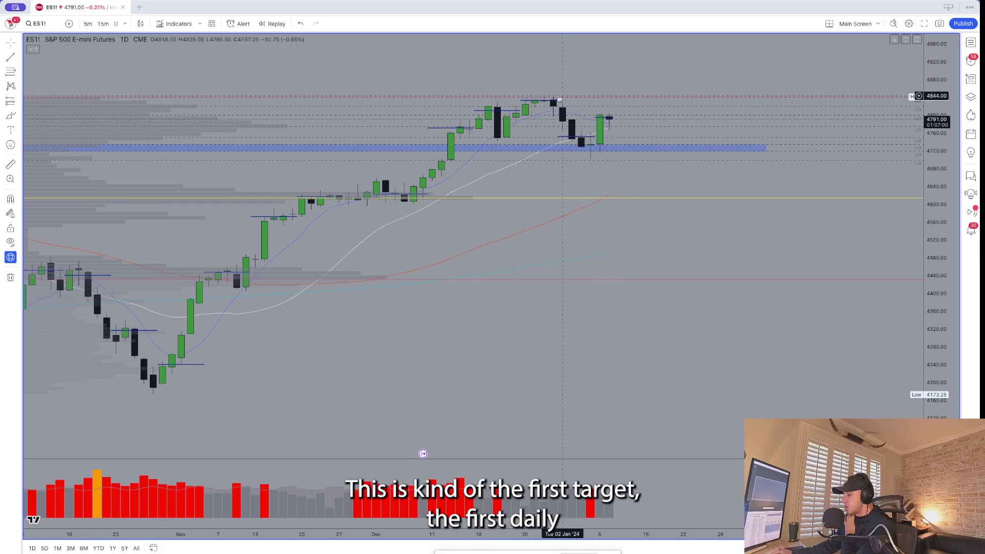
scroll(639, 135, down, 2)
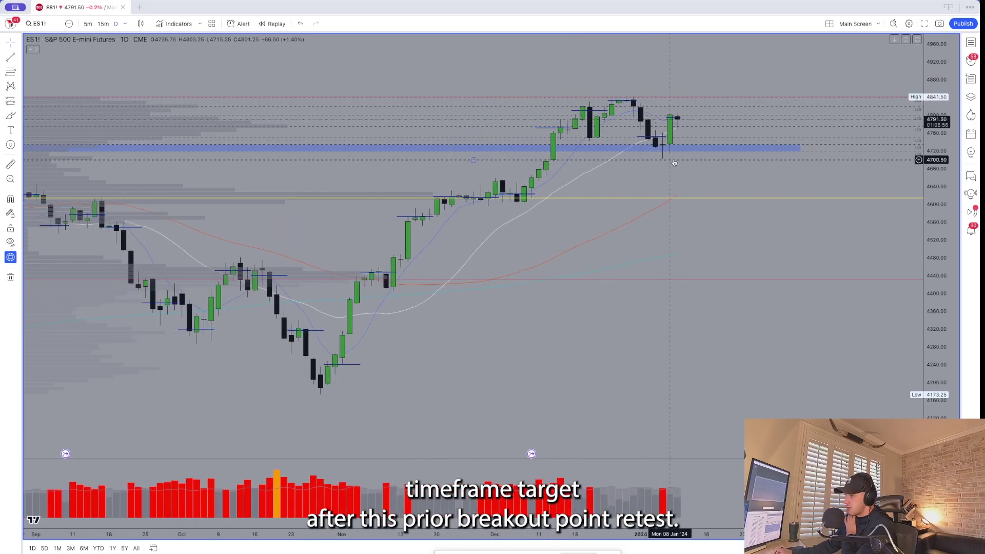
scroll(677, 162, up, 2)
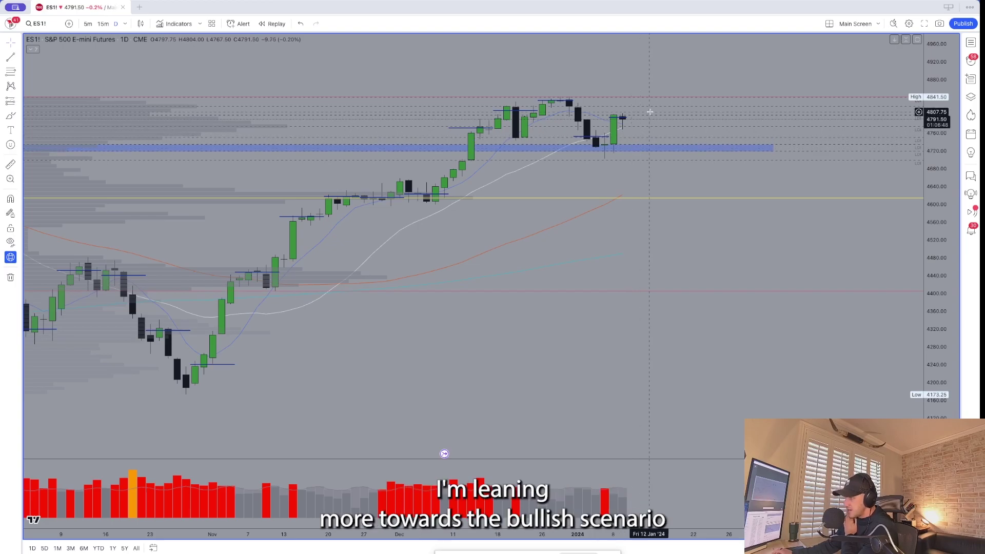
scroll(648, 117, down, 2)
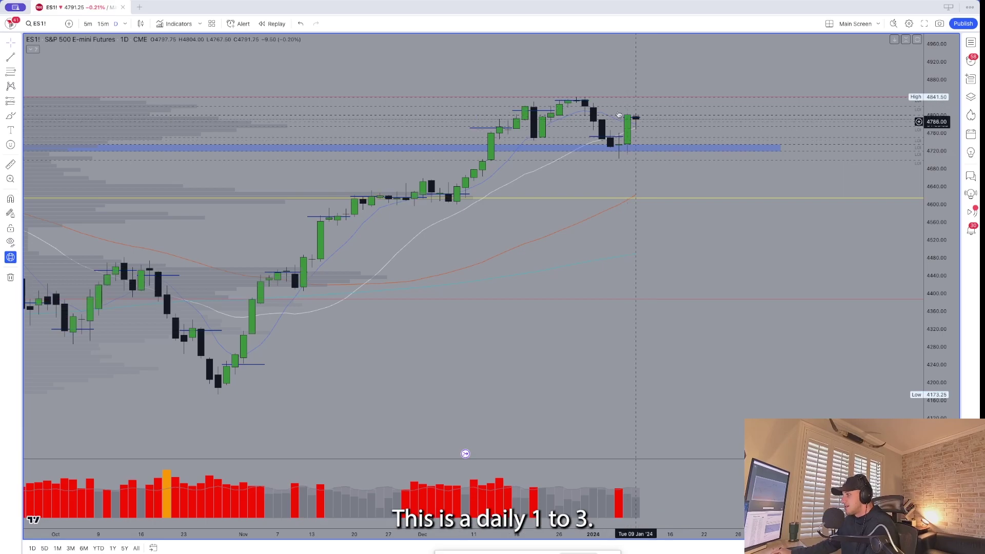
scroll(626, 148, up, 2)
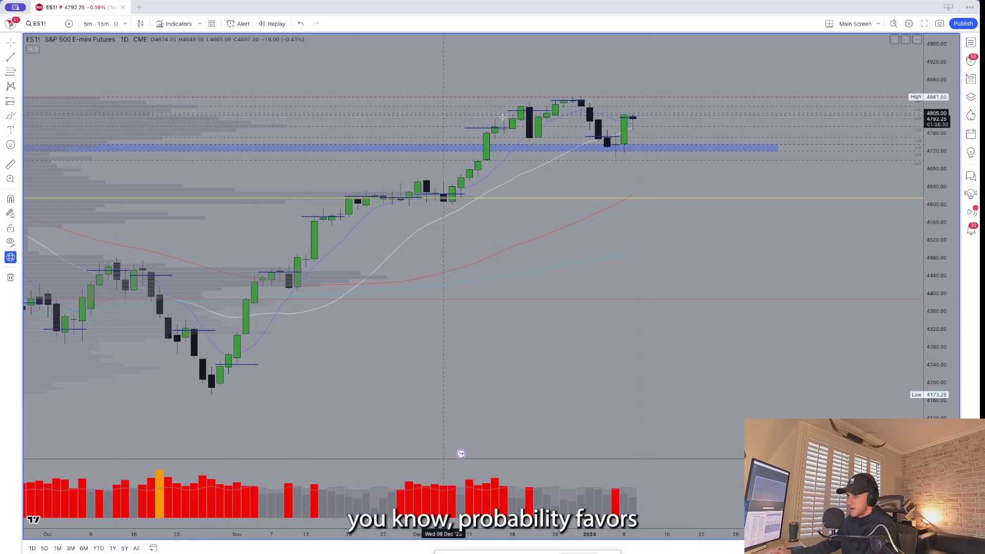
Draw a yellow freehand loop above the latest daily candle, undo it, and rezoom the time axis.
drag(636, 120, 644, 102)
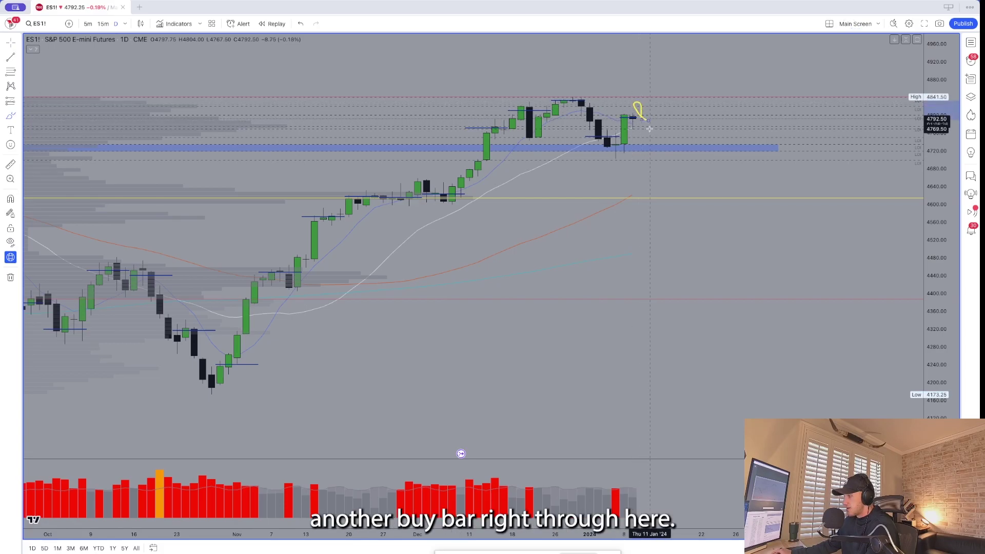
key(ctrl+z)
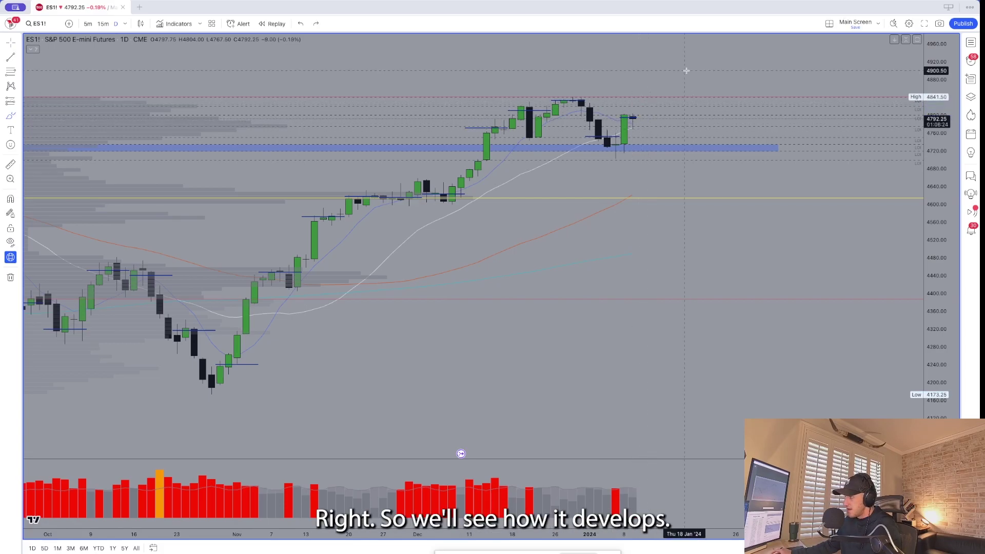
scroll(686, 73, down, 5)
scroll(686, 73, up, 3)
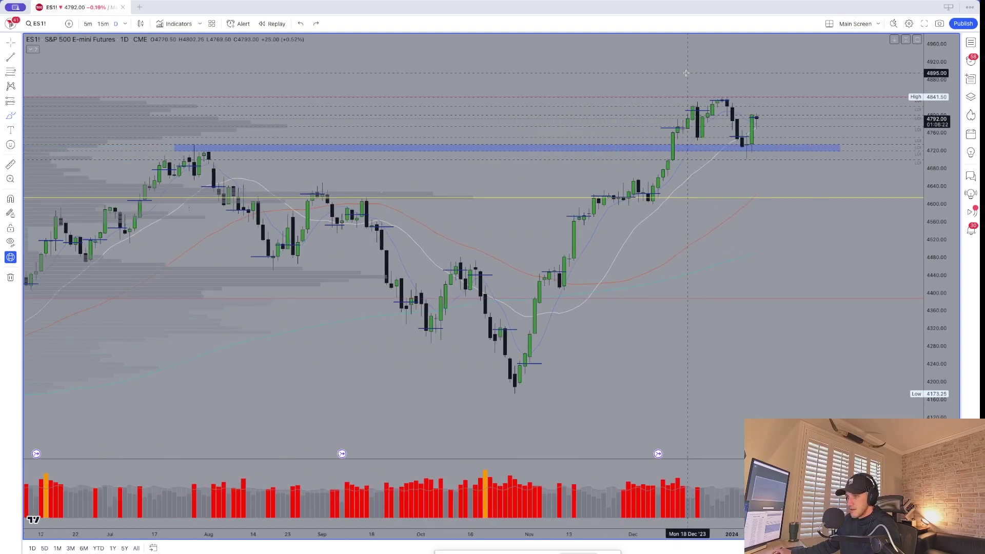
scroll(686, 73, up, 1)
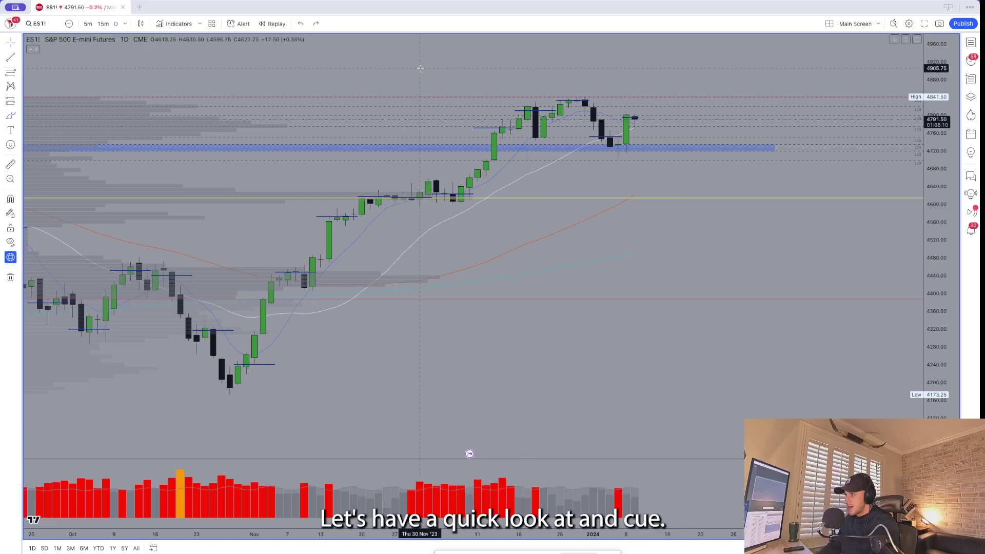
Switch the daily chart to NQ1! Nasdaq 100 E-mini futures and bring earlier months into view.
text(NQ1!)
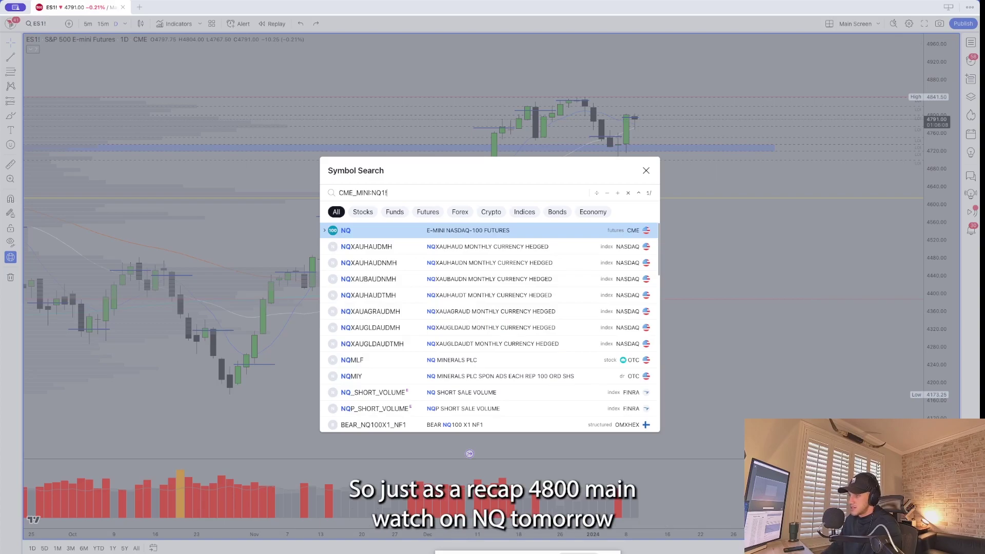
key(Return)
scroll(590, 132, up, 2)
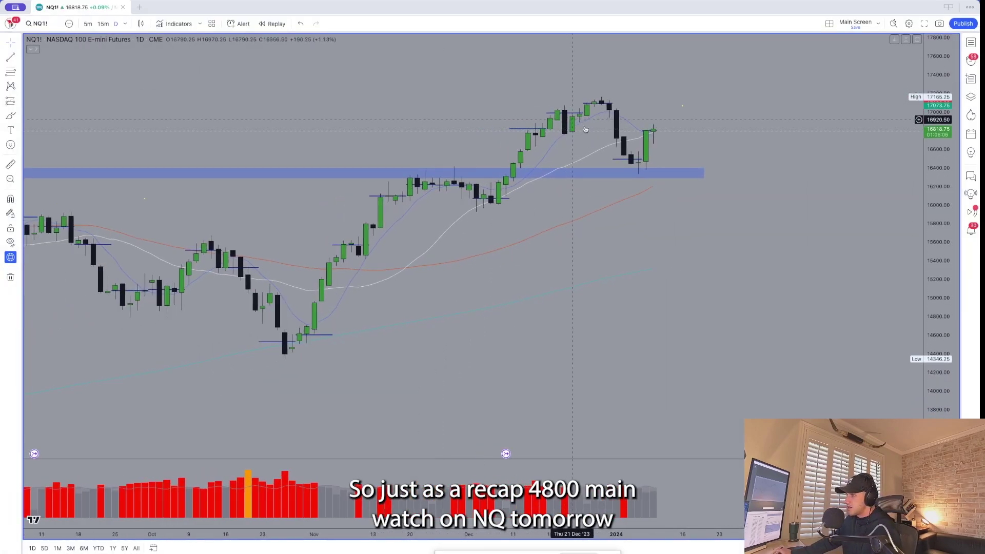
scroll(590, 133, down, 3)
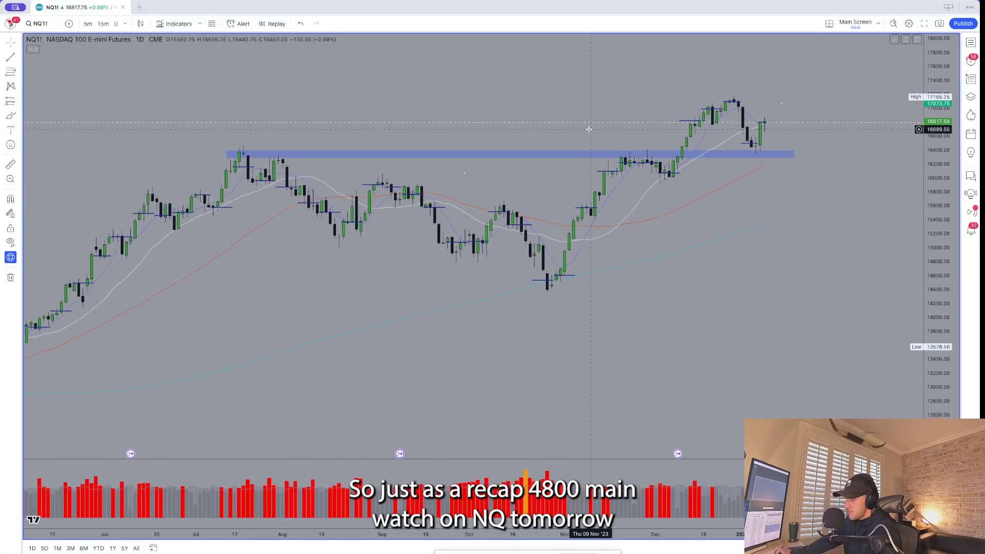
scroll(589, 129, up, 3)
scroll(589, 132, right, 1)
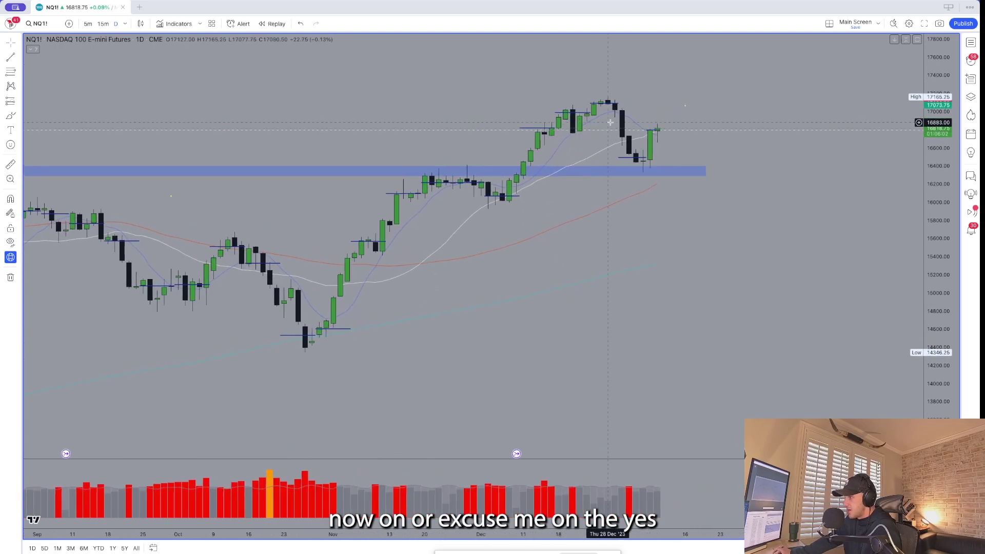
scroll(620, 123, right, 2)
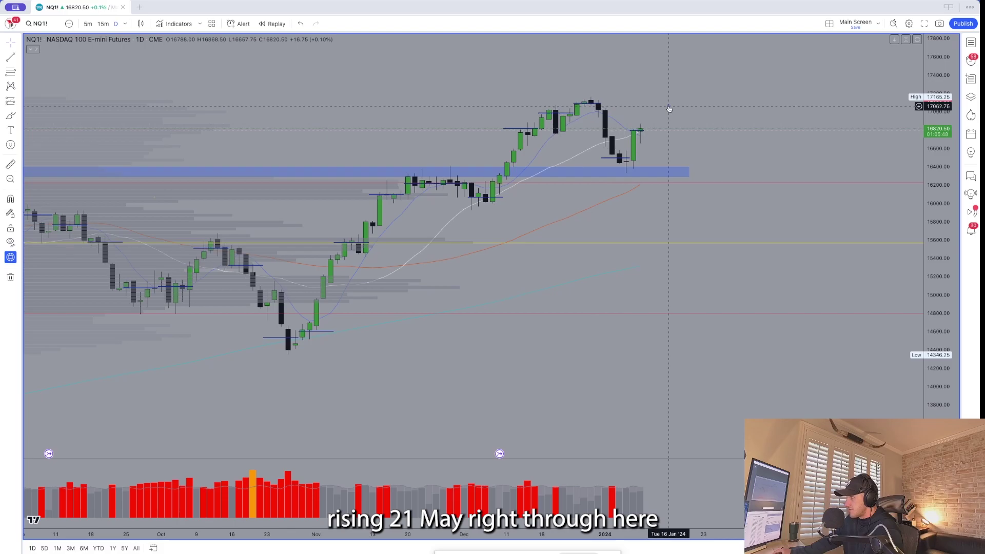
drag(677, 99, 506, 143)
scroll(524, 141, down, 5)
scroll(594, 125, up, 5)
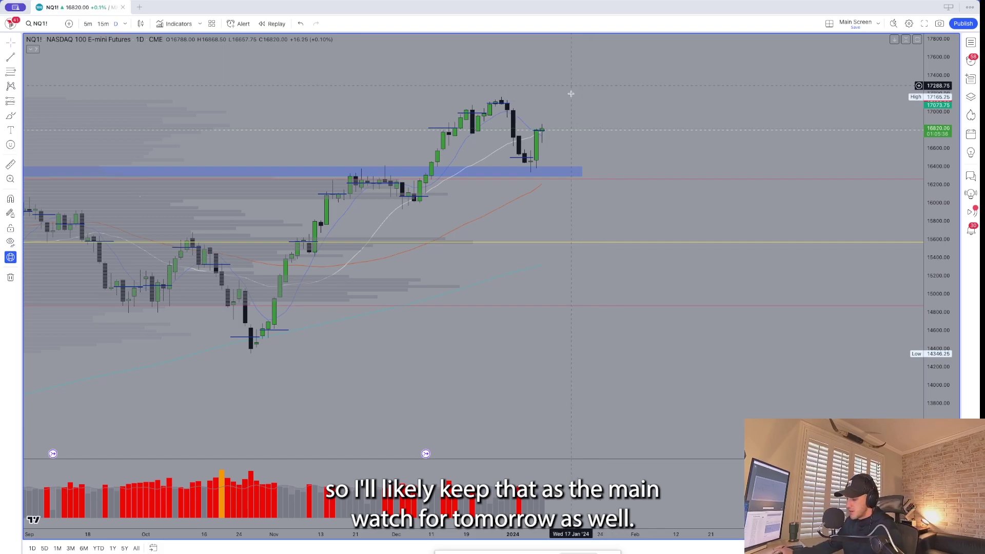
Maximize the 15-minute NQ1! pane and change it to 30-minute bars.
key(alt+Return)
click(292, 373)
key(alt+Return)
scroll(292, 372, down, 5)
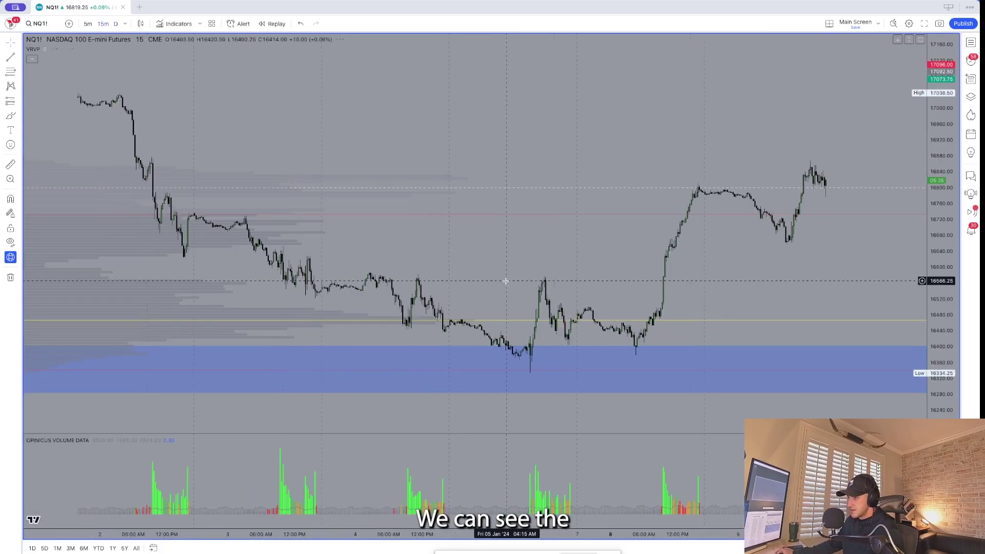
text(30)
key(Return)
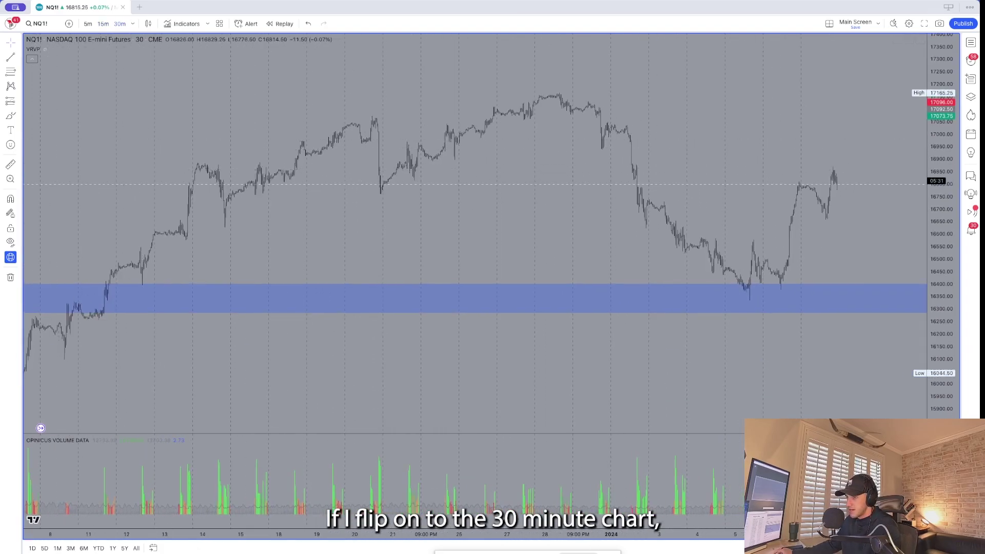
Brush yellow loops around the Dec 21 dip, Dec 14 high, breakdown, Jan 8 retest and latest bars.
click(11, 116)
mouse_move(378, 192)
mouse_down()
mouse_move(375, 200)
mouse_move(386, 179)
mouse_up()
drag(191, 179, 283, 184)
scroll(354, 184, right, 3)
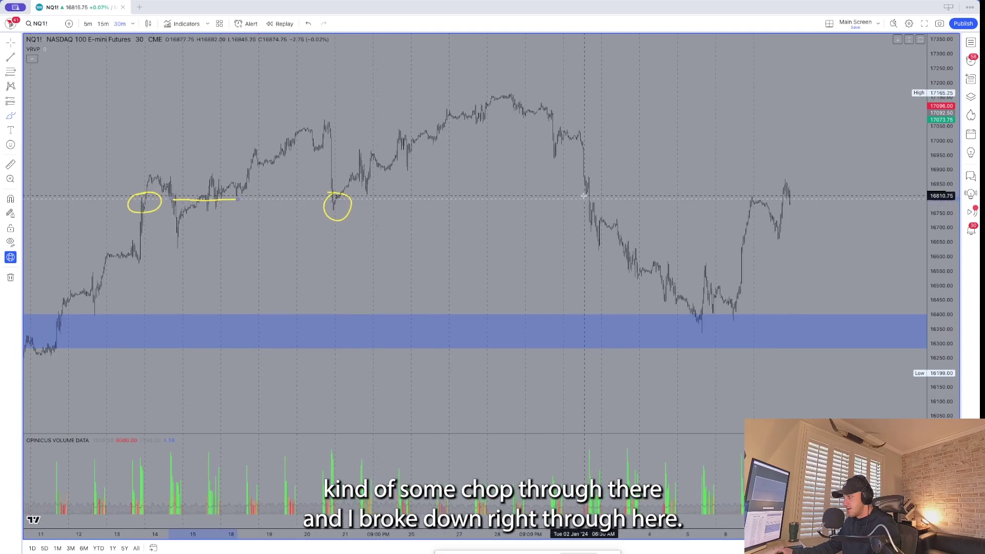
mouse_move(595, 194)
mouse_down()
mouse_move(403, 212)
mouse_move(391, 221)
mouse_move(401, 222)
mouse_up()
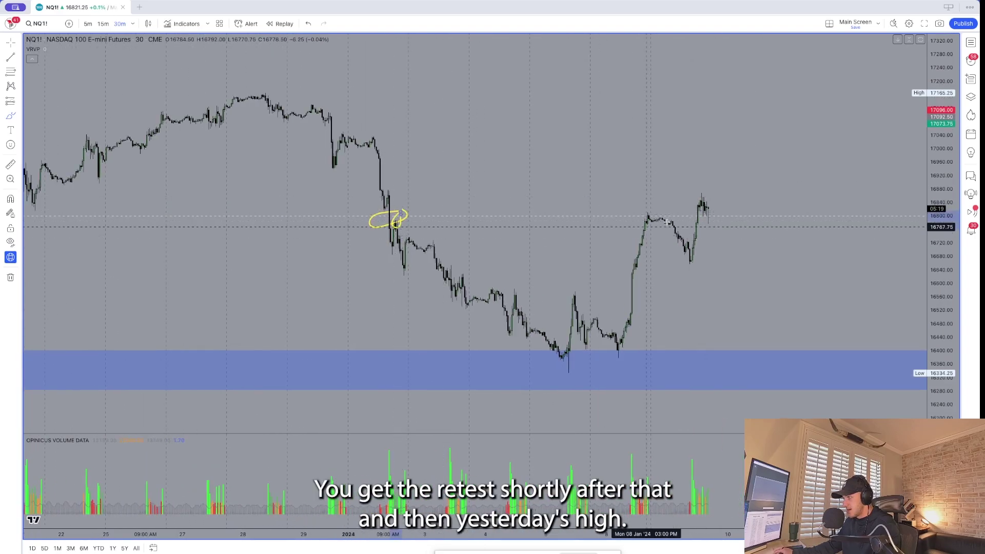
drag(667, 215, 665, 214)
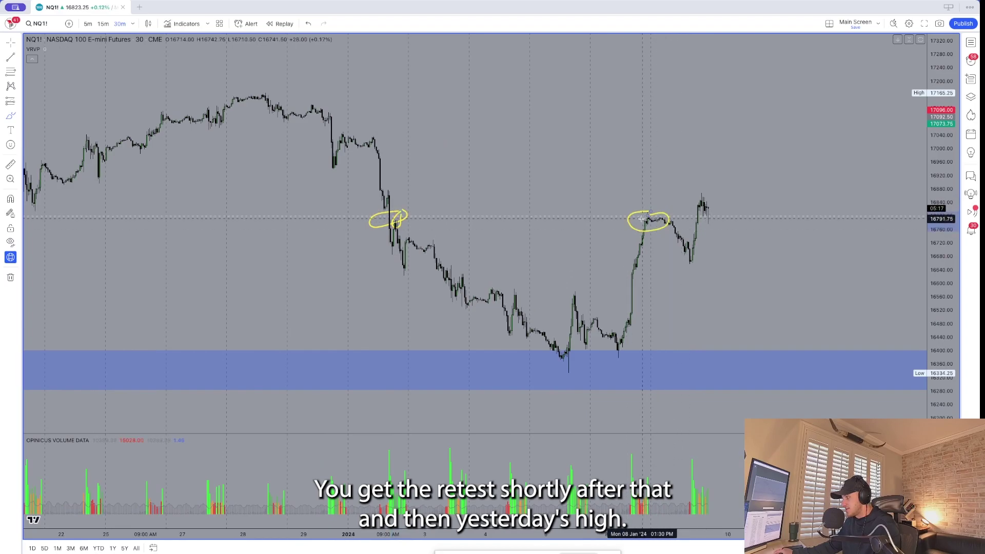
scroll(703, 214, up, 4)
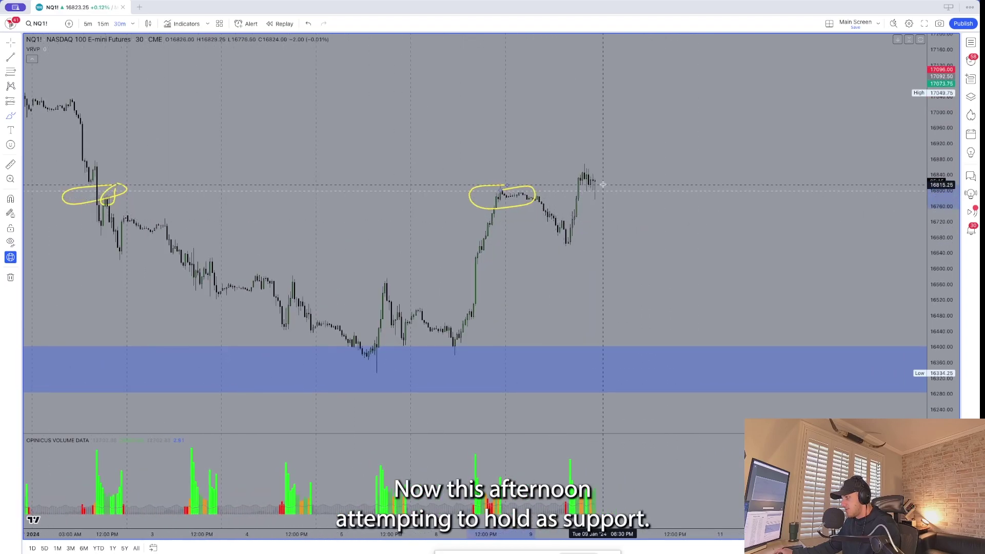
mouse_move(603, 185)
mouse_down()
mouse_move(575, 197)
mouse_move(618, 197)
mouse_up()
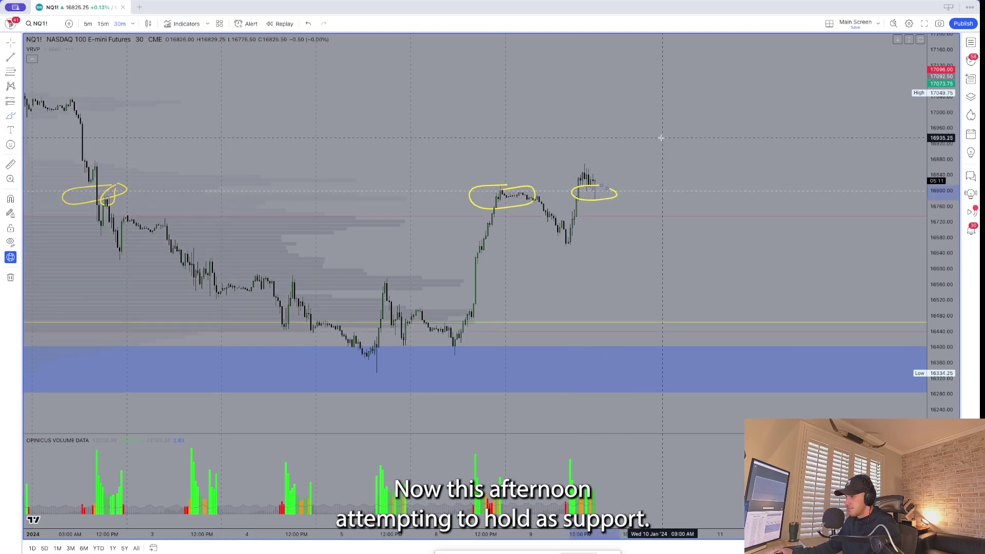
Undo the last two yellow ellipses and reposition the 30-minute NQ1! chart.
key(ctrl+z)
key(ctrl+z)
scroll(658, 140, down, 3)
key(ctrl+z)
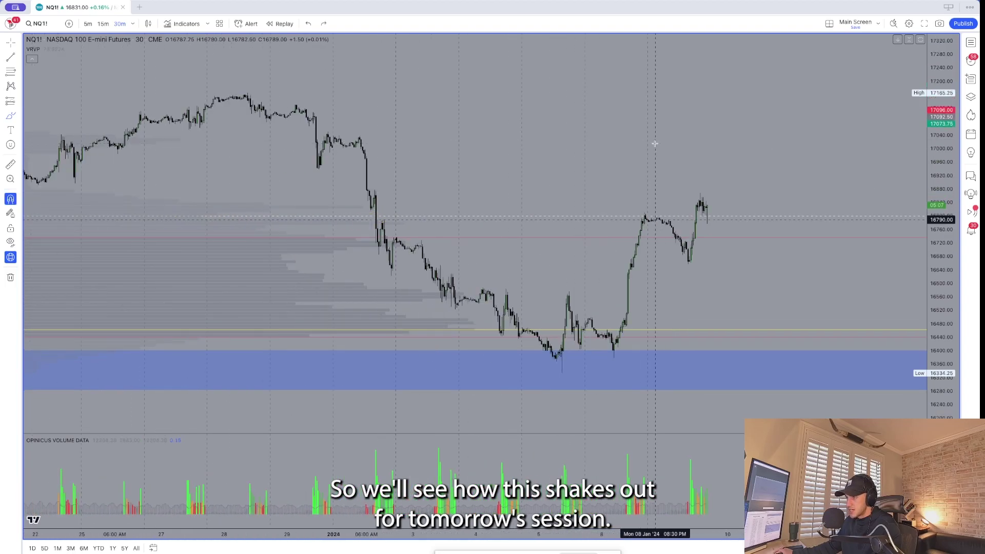
scroll(654, 144, down, 2)
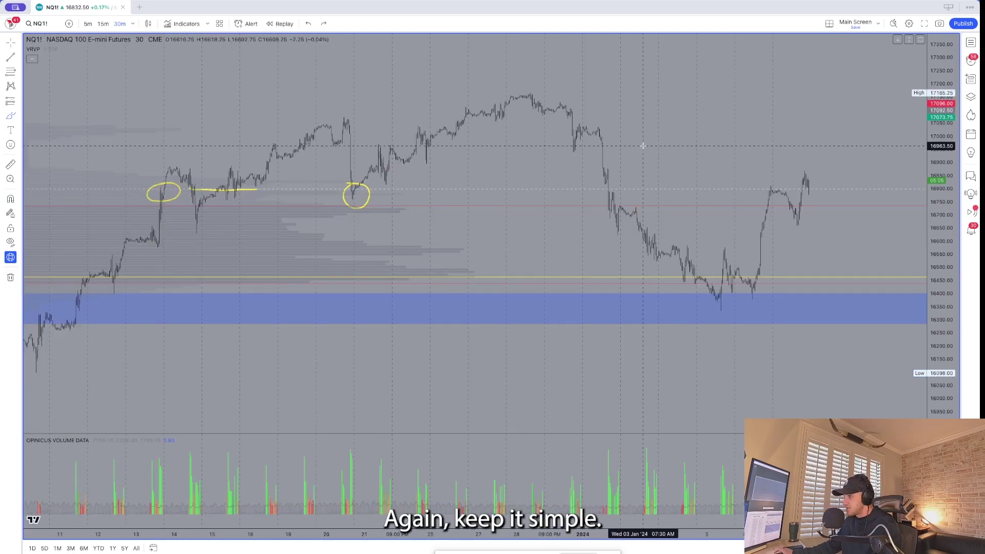
scroll(337, 200, right, 2)
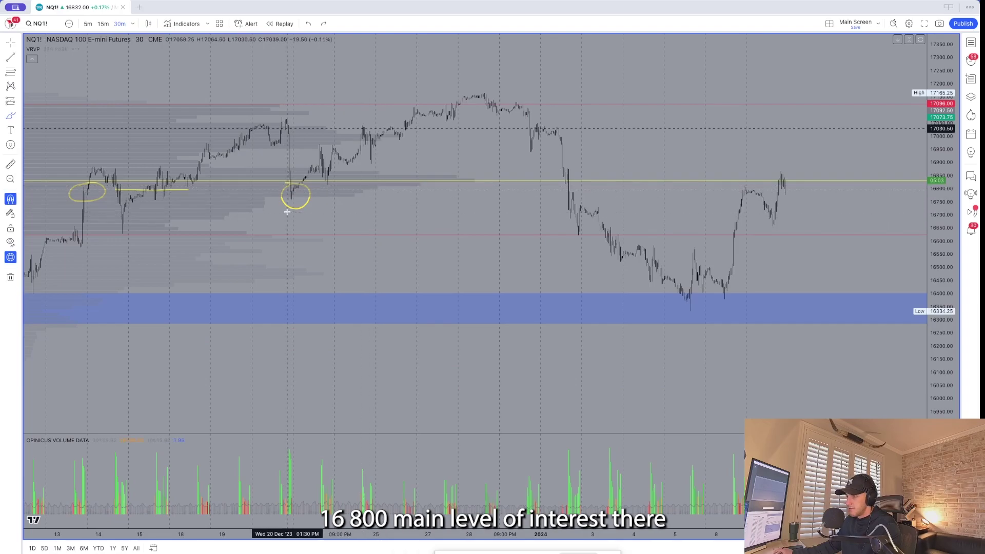
scroll(287, 212, left, 2)
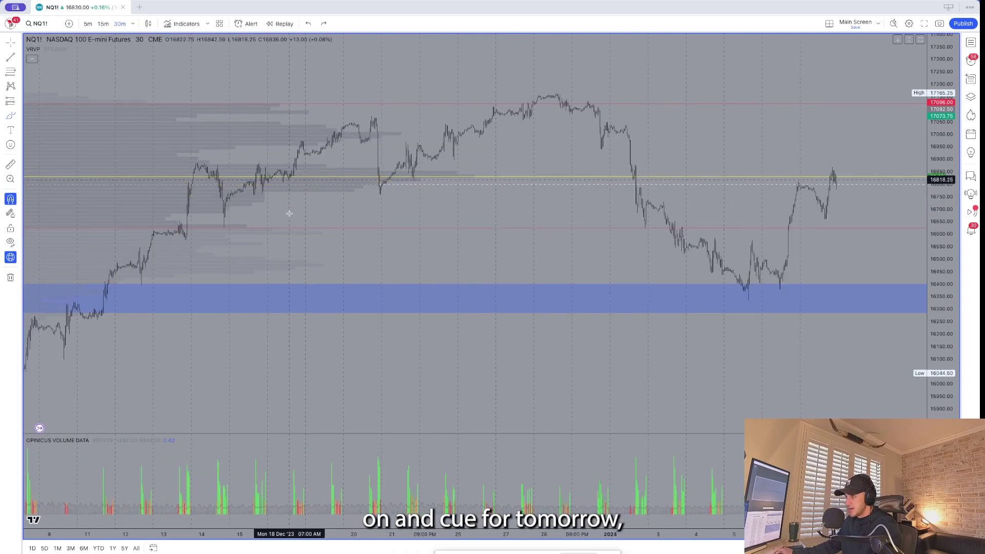
scroll(287, 213, down, 3)
scroll(287, 217, right, 3)
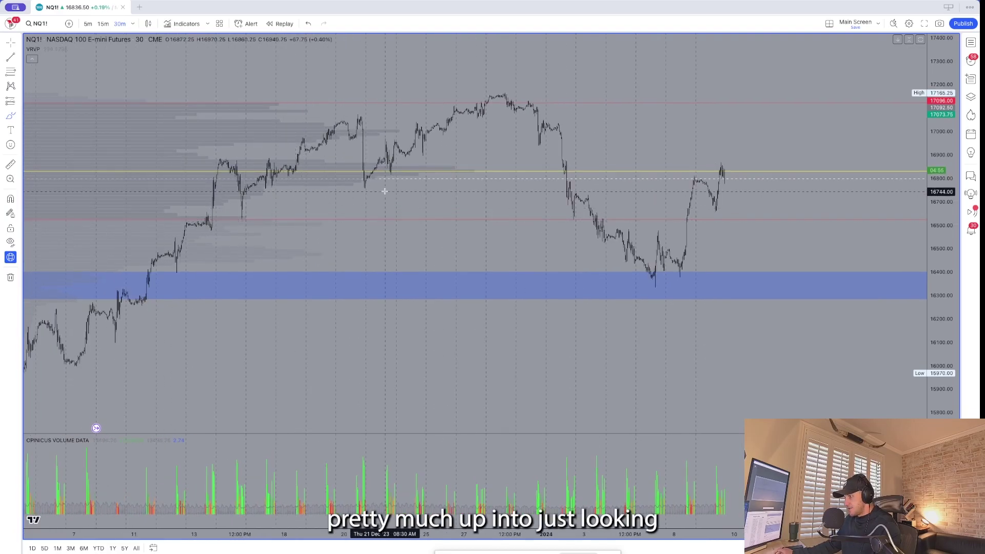
Draw yellow strokes across the volume void near 16,900, then undo the last stroke.
mouse_move(371, 139)
mouse_down()
mouse_move(329, 157)
mouse_move(396, 158)
mouse_up()
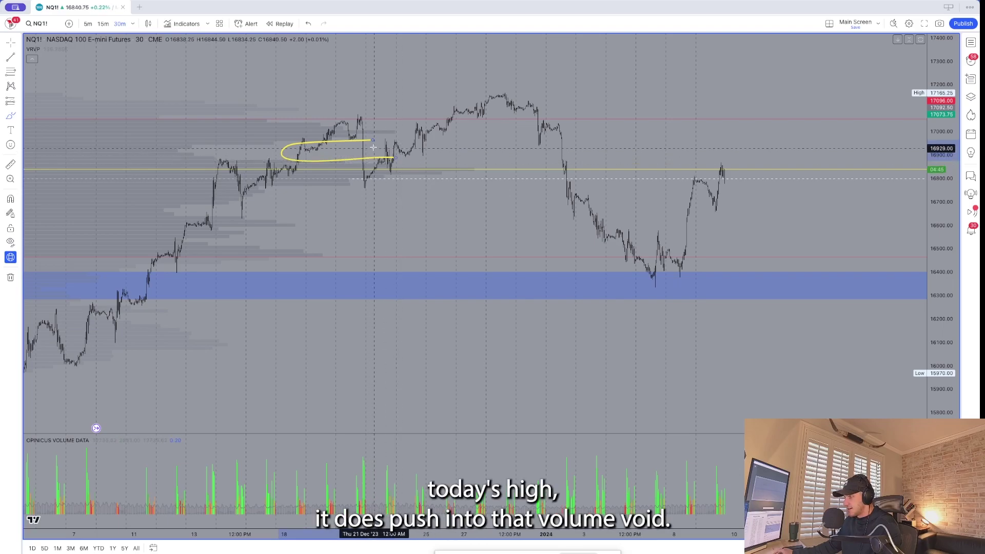
drag(329, 139, 429, 136)
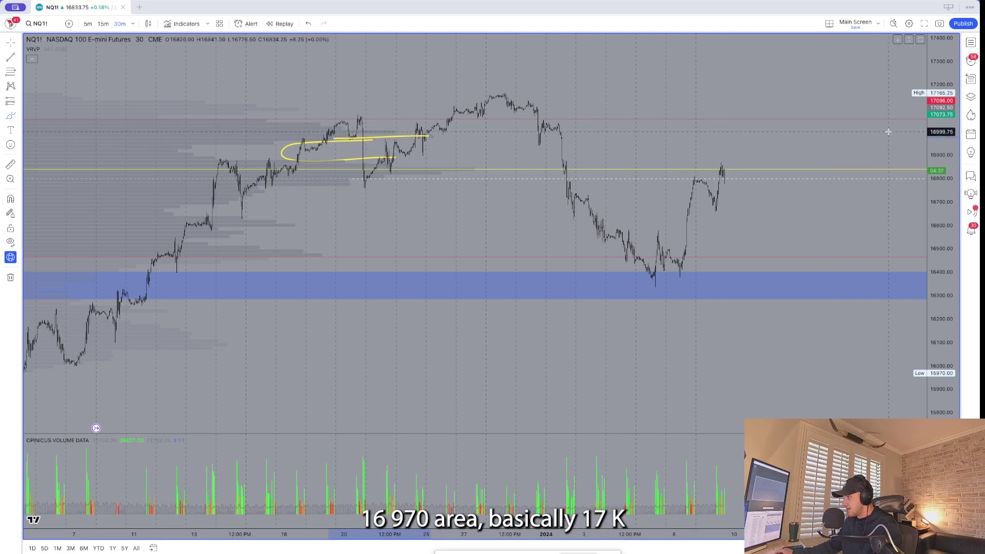
mouse_move(288, 119)
mouse_down()
mouse_move(436, 134)
mouse_move(295, 149)
mouse_up()
key(ctrl+z)
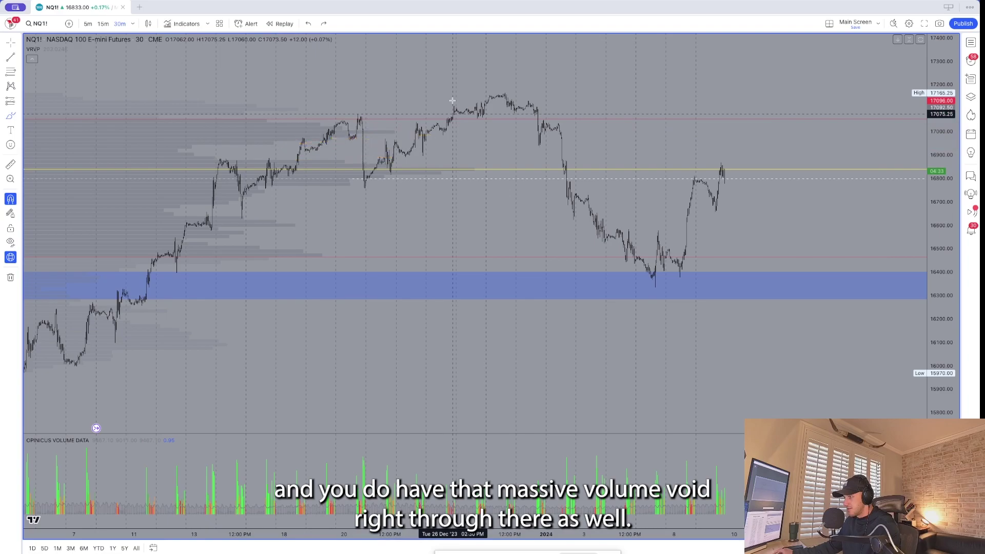
scroll(452, 100, up, 1)
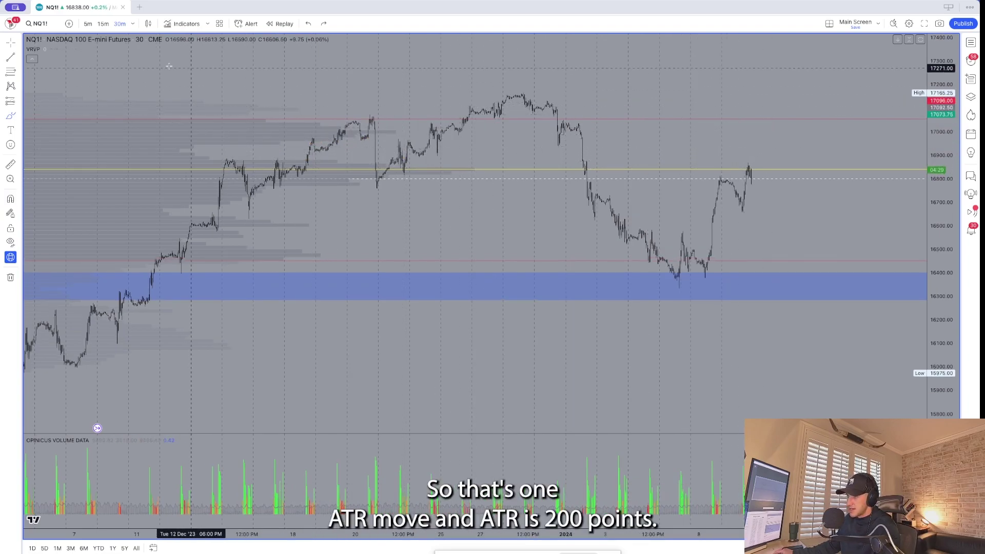
Return to the four-chart grid and maximize the NQ1! daily pane bouncing off the 16400s zone.
key(alt+Return)
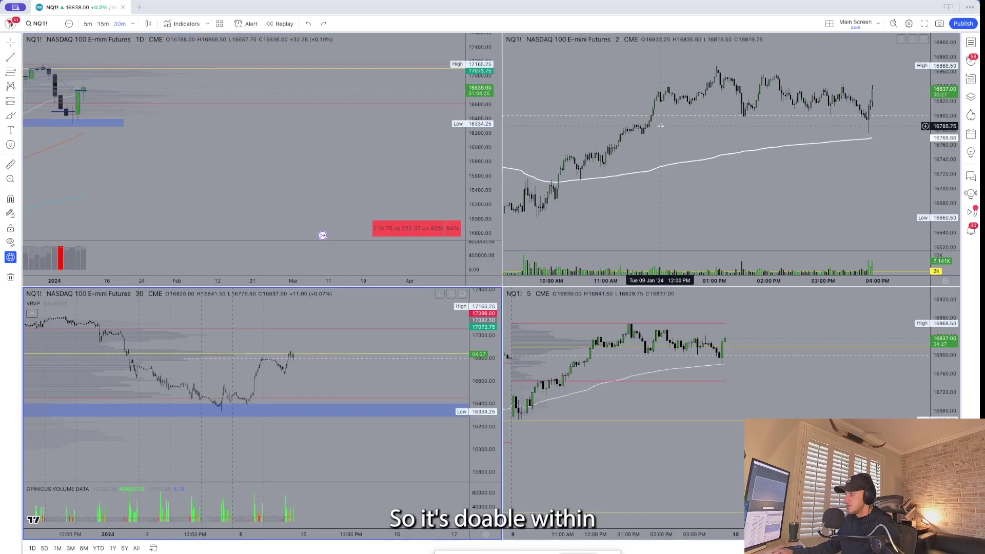
scroll(435, 252, down, 5)
scroll(435, 253, down, 4)
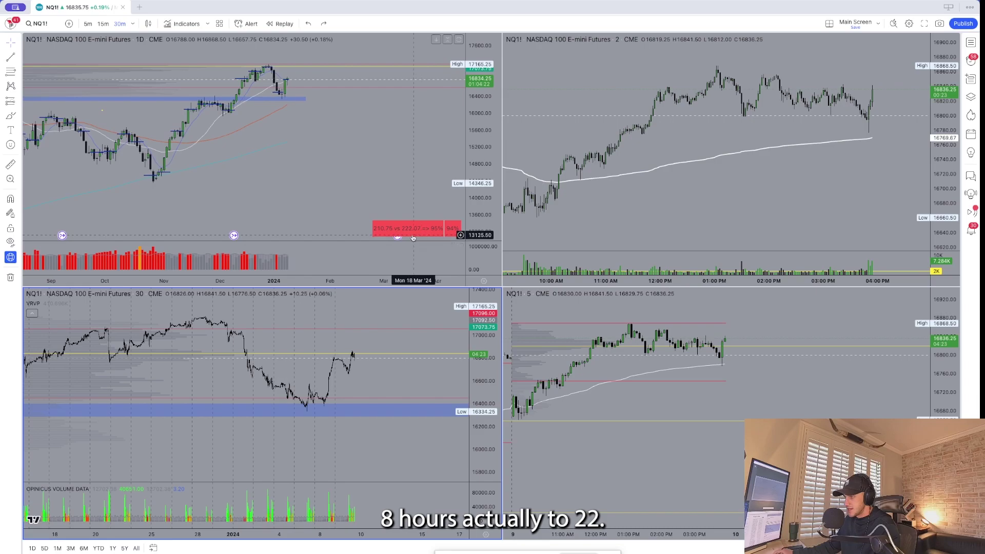
scroll(406, 185, up, 4)
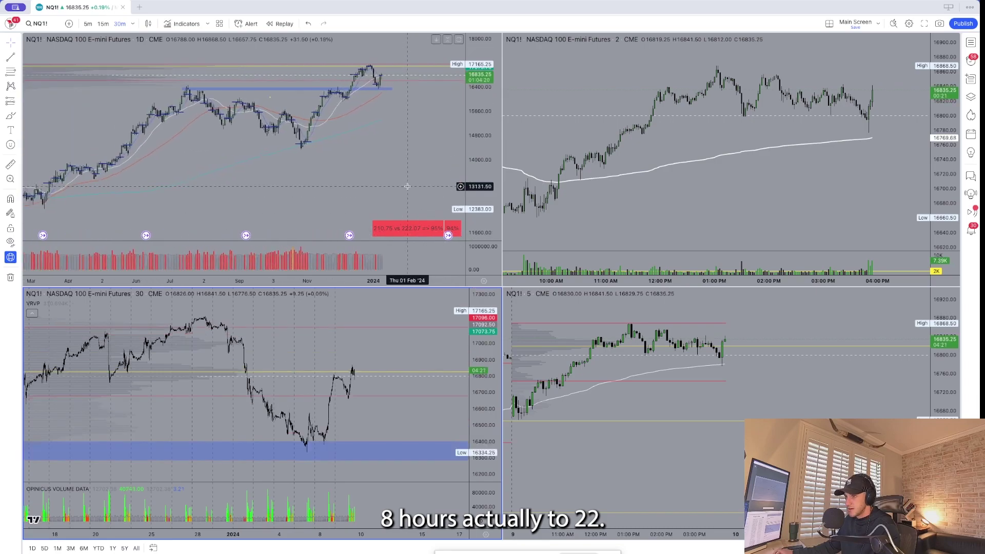
click(415, 168)
key(alt+Return)
scroll(540, 193, up, 4)
scroll(541, 193, right, 1)
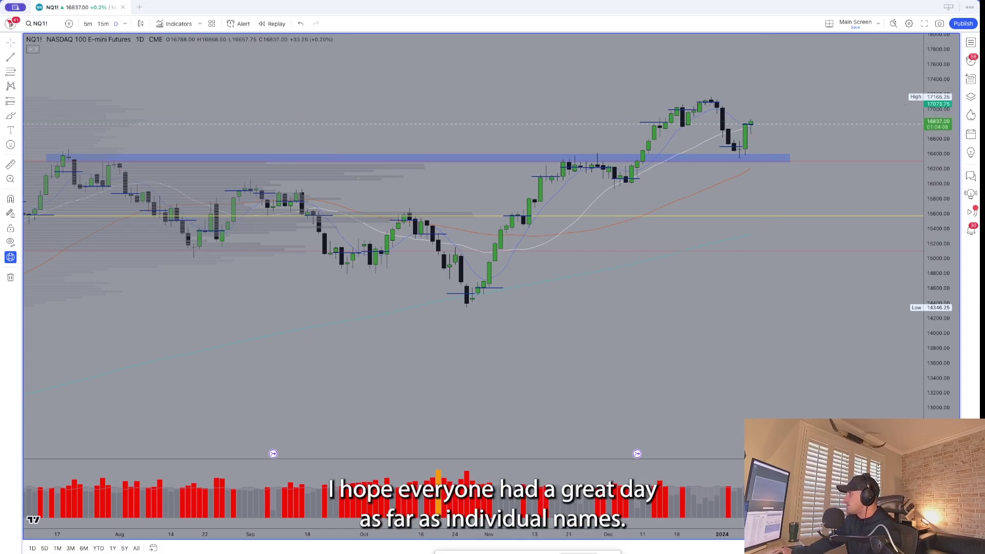
scroll(760, 81, up, 1)
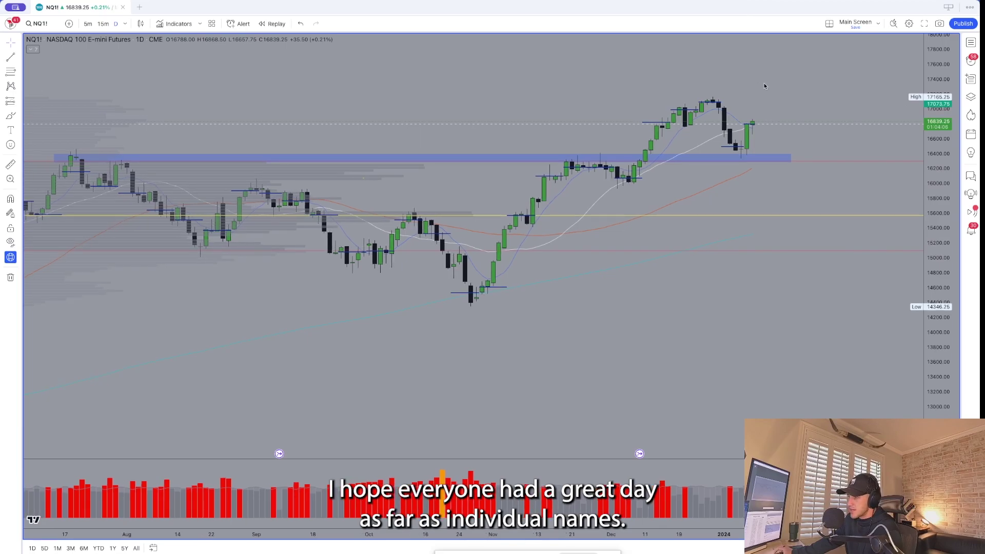